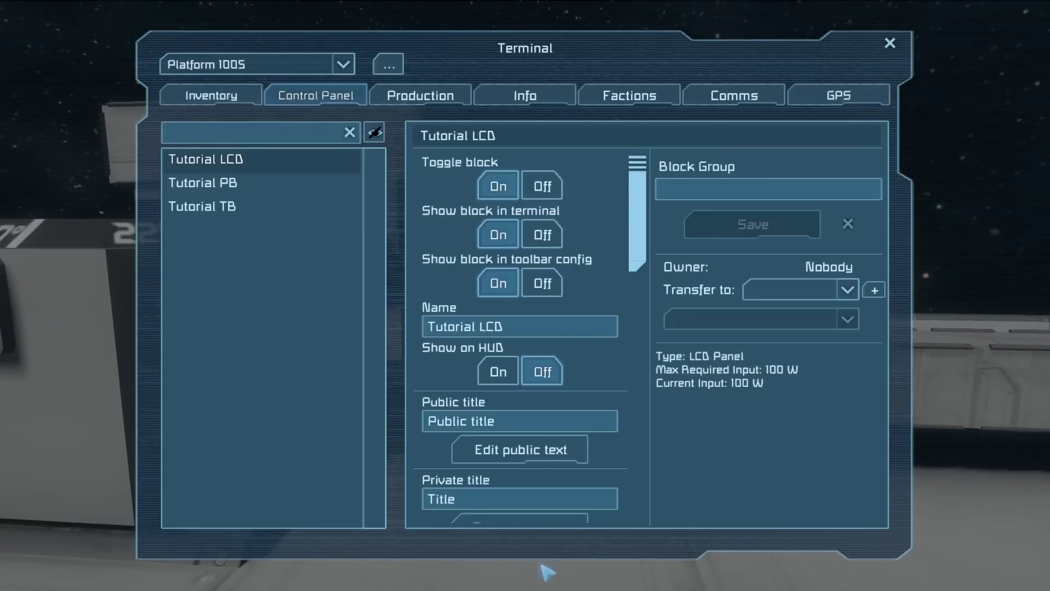
# Open the Tutorial LCD's empty private text editor from the Control Panel.
pyautogui.click(532, 519)
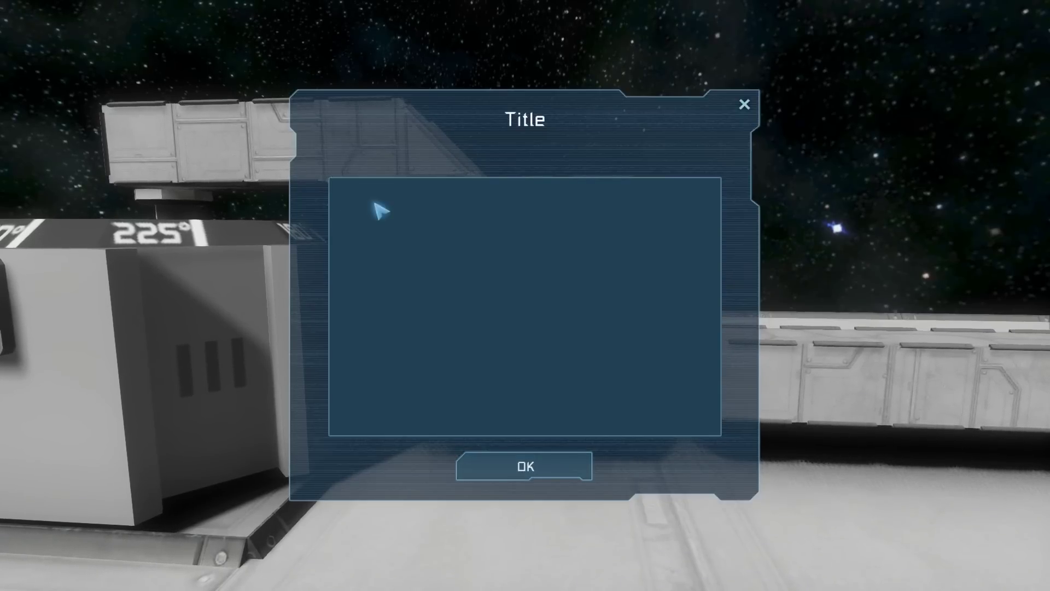
pyautogui.write('@')
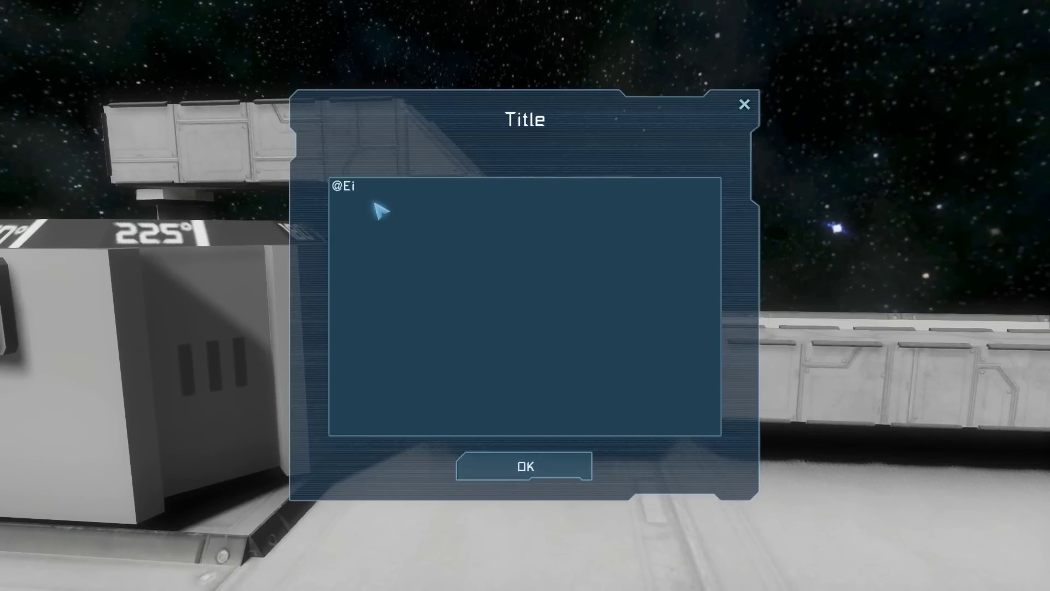
pyautogui.write('IfWhenExampl')
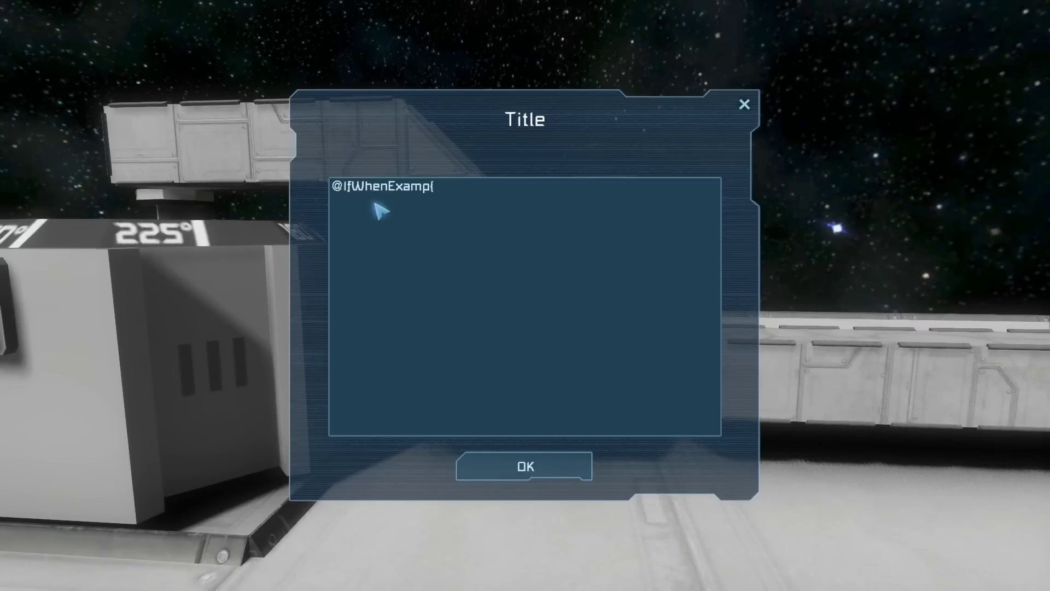
pyautogui.click(524, 466)
pyautogui.press('Escape')
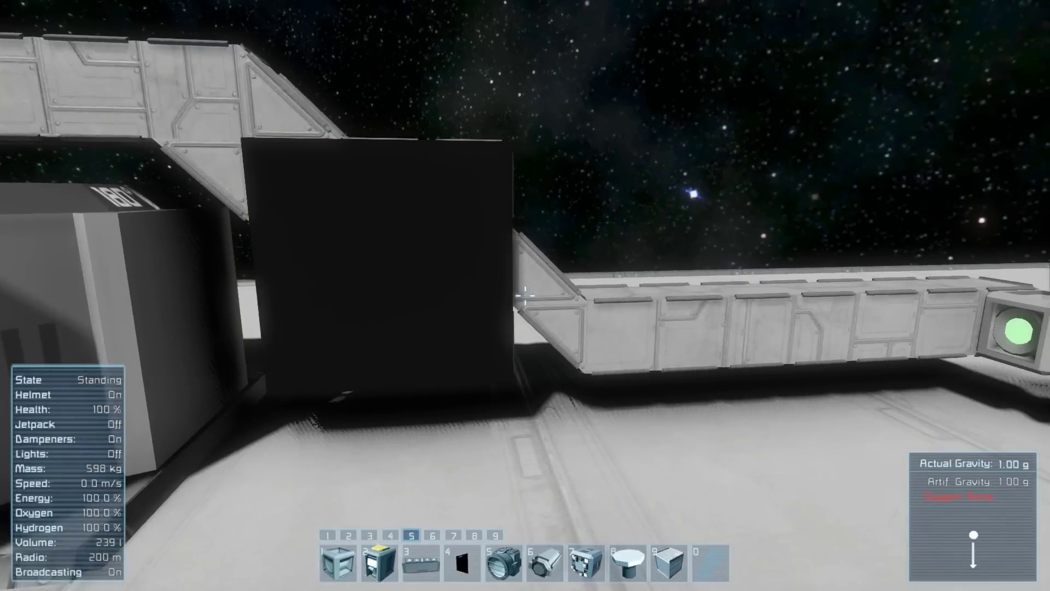
# Place a button panel on the beam and assign Tutorial PB's Run action to its slot.
pyautogui.press('w')
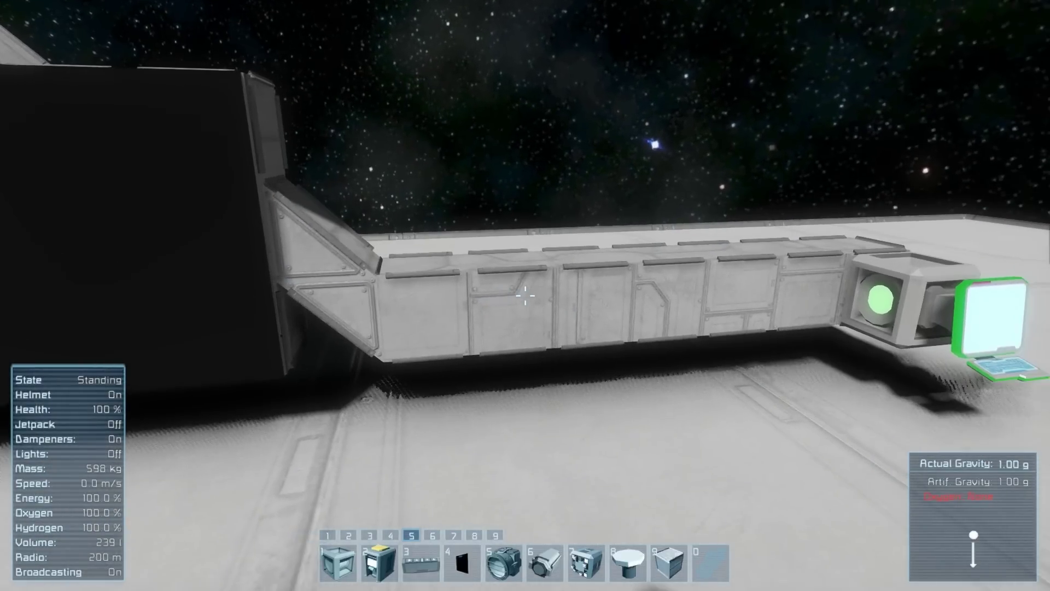
pyautogui.press('2')
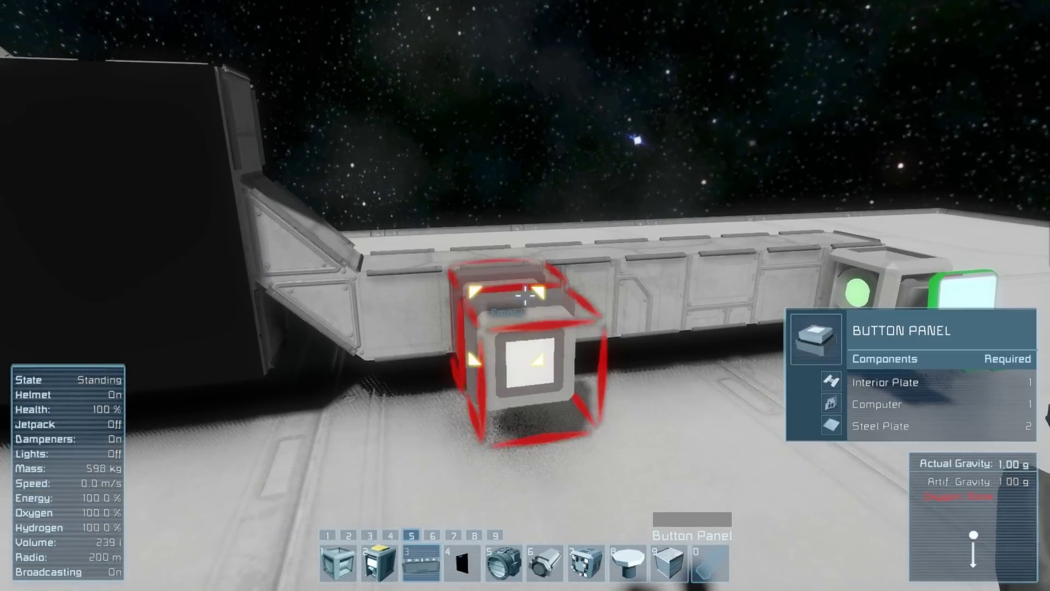
pyautogui.press('g')
pyautogui.moveTo(485, 339); pyautogui.dragTo(520, 557)
pyautogui.moveTo(443, 338); pyautogui.dragTo(517, 558)
pyautogui.click(544, 576)
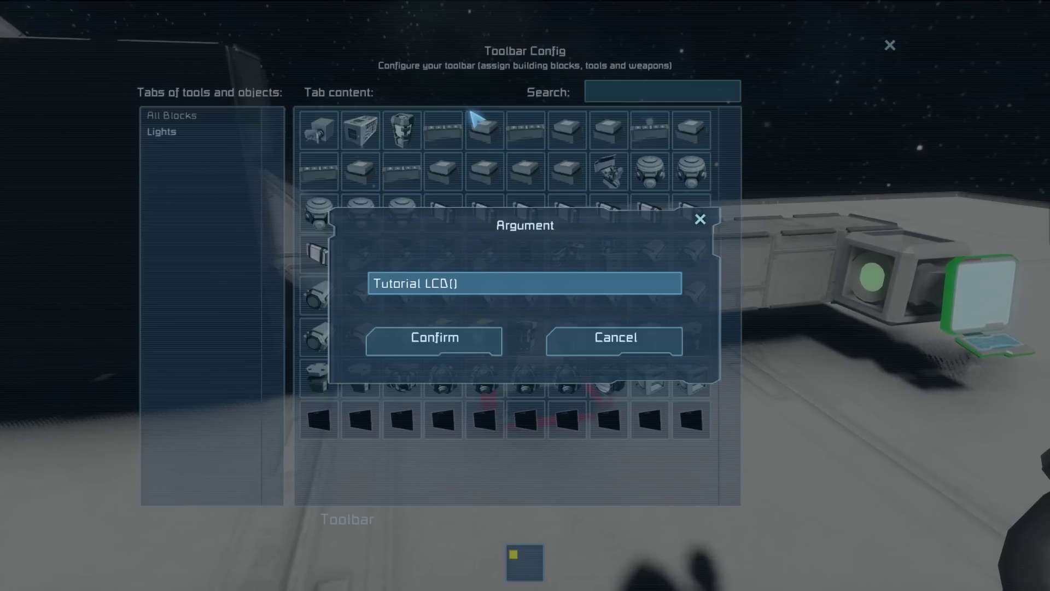
# Confirm the button's run argument as 'Tutorial LCD(IfWhenExamp)' and return to the game world.
pyautogui.write('henExamp')
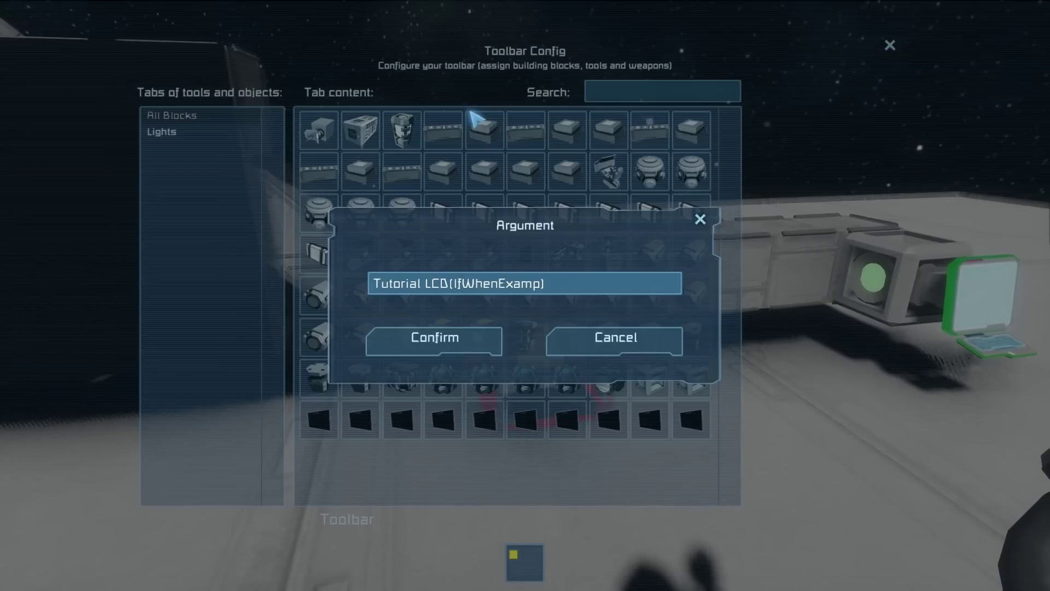
pyautogui.click(413, 342)
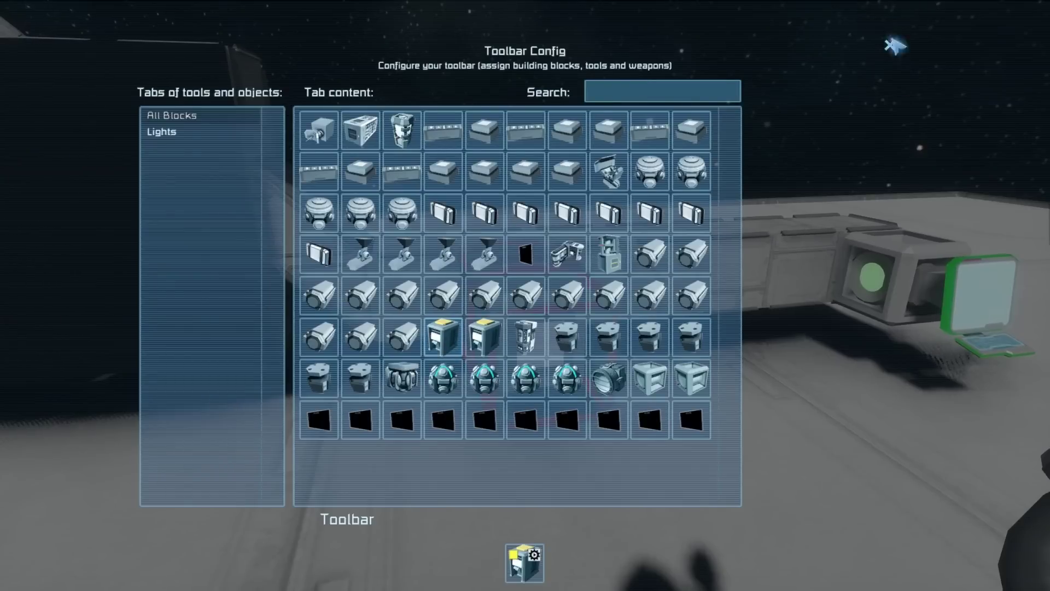
pyautogui.press('Escape')
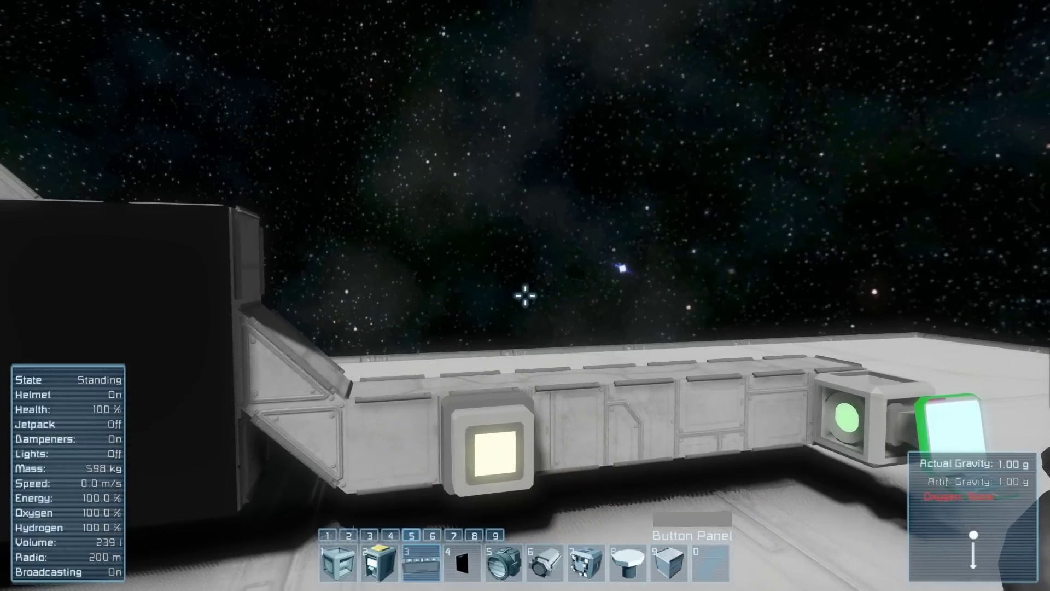
# Place a spotlight from slot 5 and a piston from slot 6 on the white beam.
pyautogui.press('w')
pyautogui.press('5')
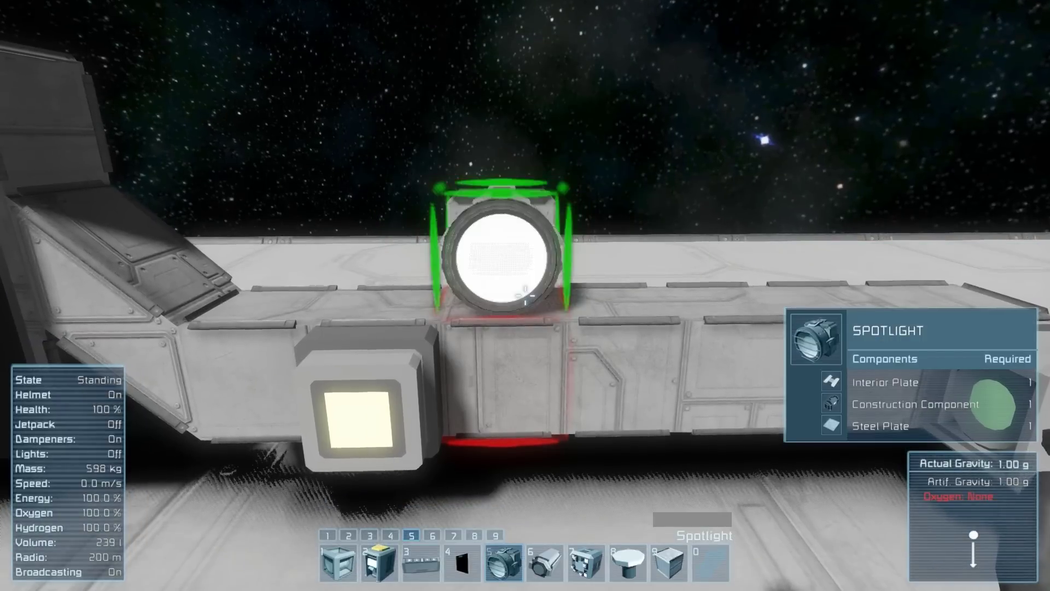
pyautogui.click(525, 295)
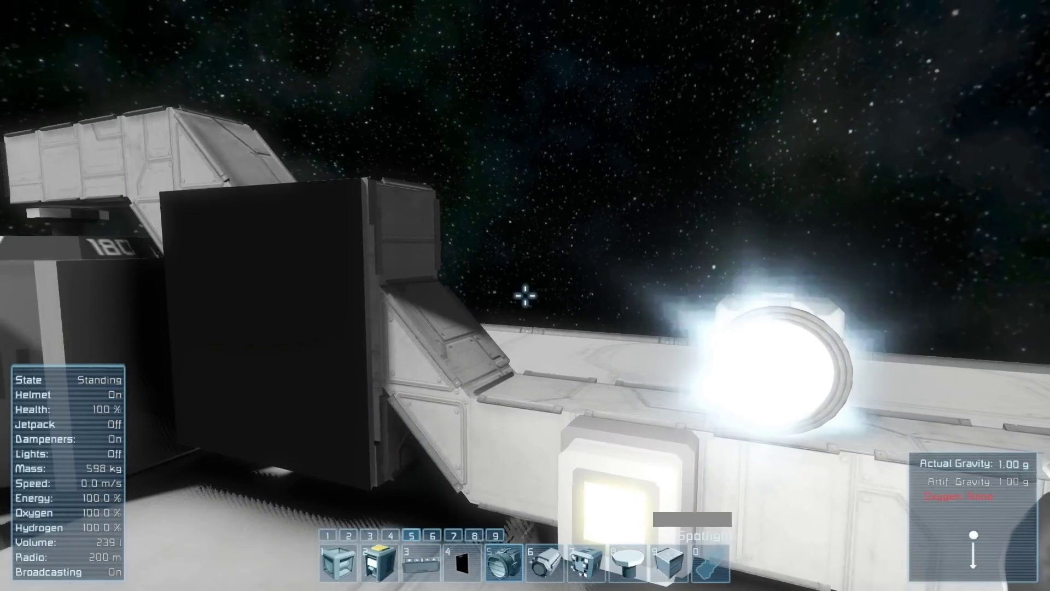
pyautogui.press('6')
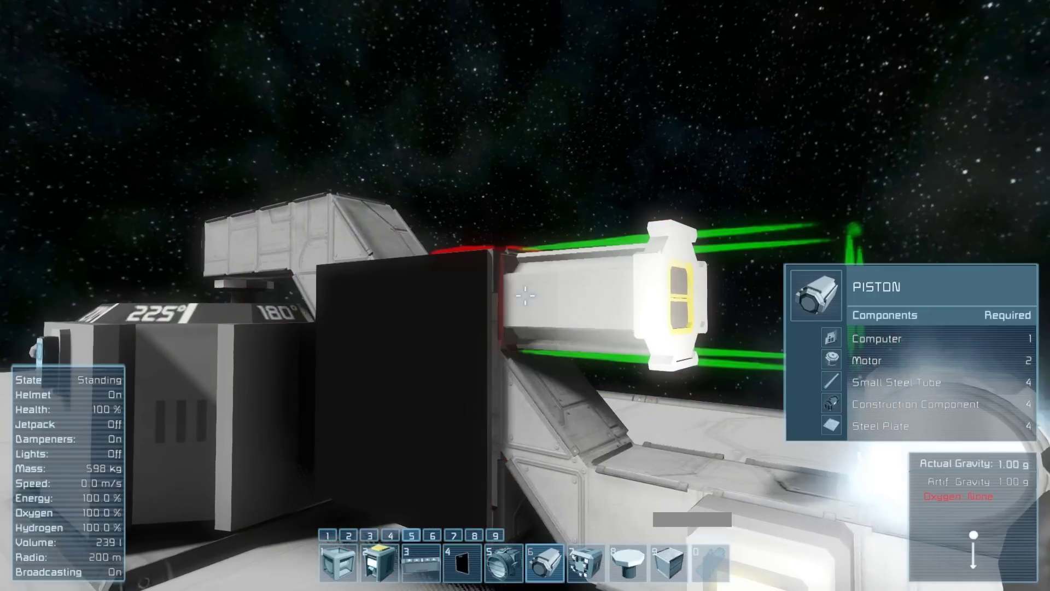
pyautogui.click(526, 295)
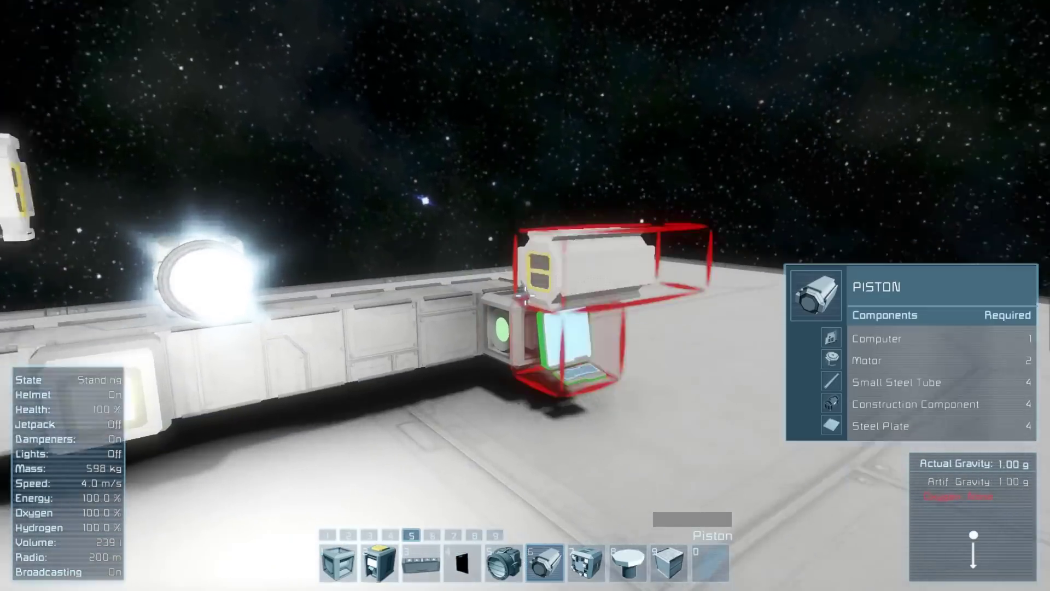
# In the terminal, rename Piston 5 to TutPist.
pyautogui.press('k')
pyautogui.click(298, 192)
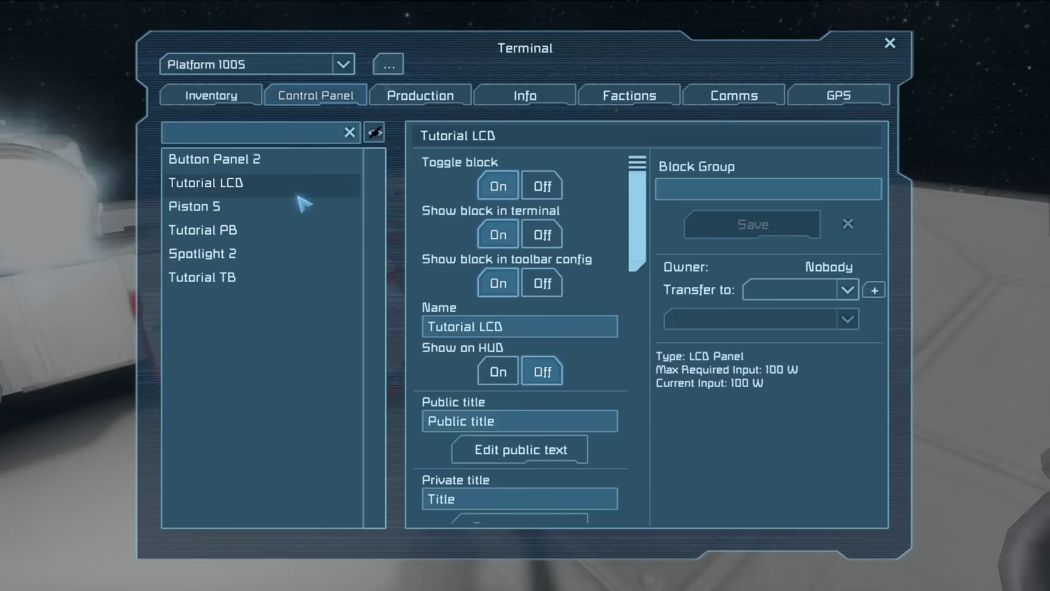
pyautogui.click(303, 206)
pyautogui.click(457, 327)
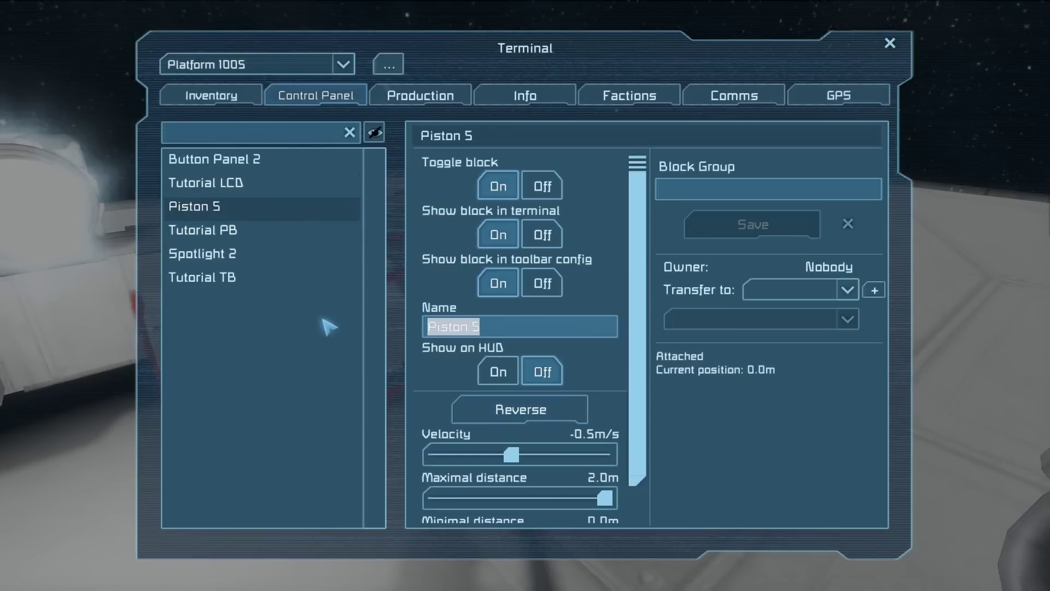
pyautogui.write('Tut')
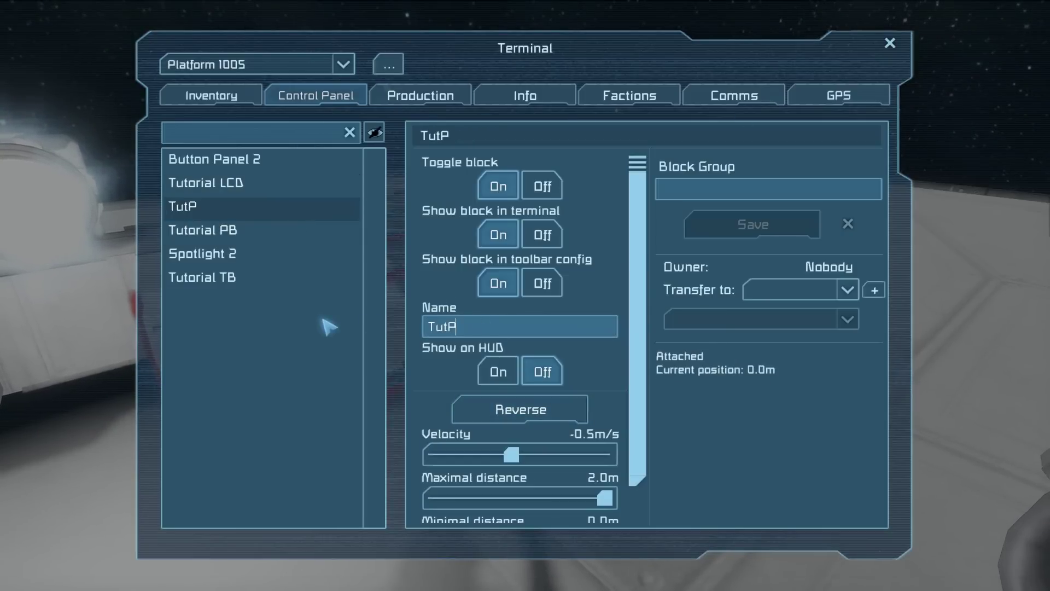
# Rename Spotlight 2 to TutLight and close the terminal.
pyautogui.click(339, 255)
pyautogui.click(450, 327)
pyautogui.write('T')
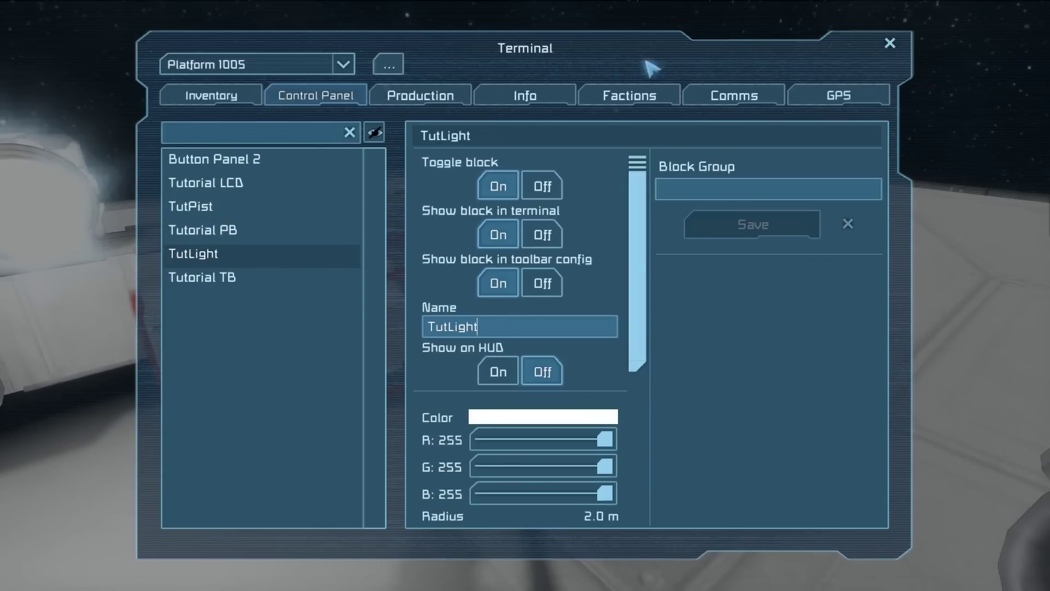
pyautogui.click(890, 43)
pyautogui.press('s')
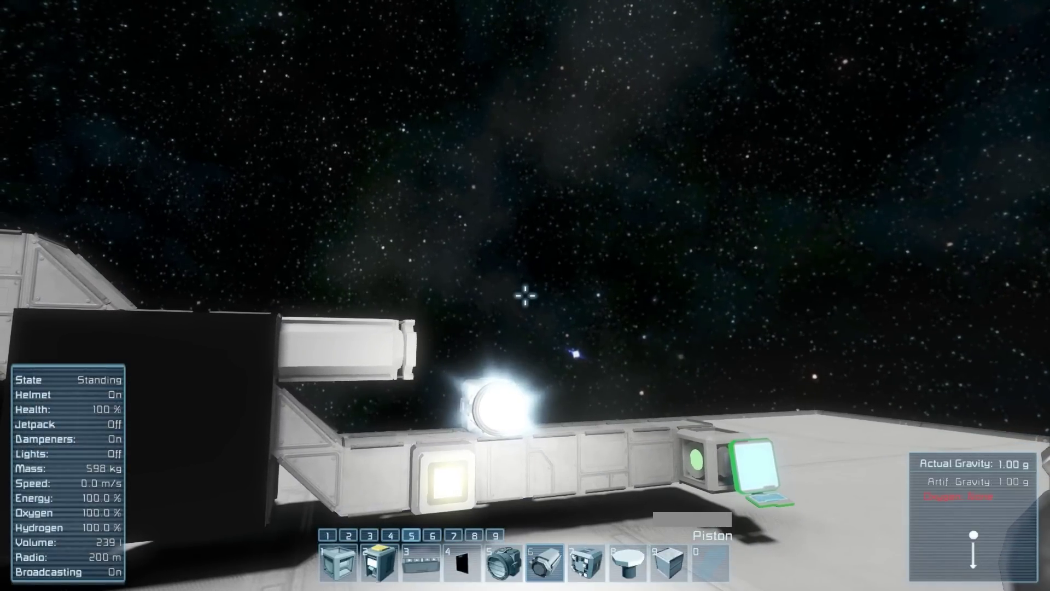
# Pick the timer block for building and bring up the terminal control panel.
pyautogui.press('0')
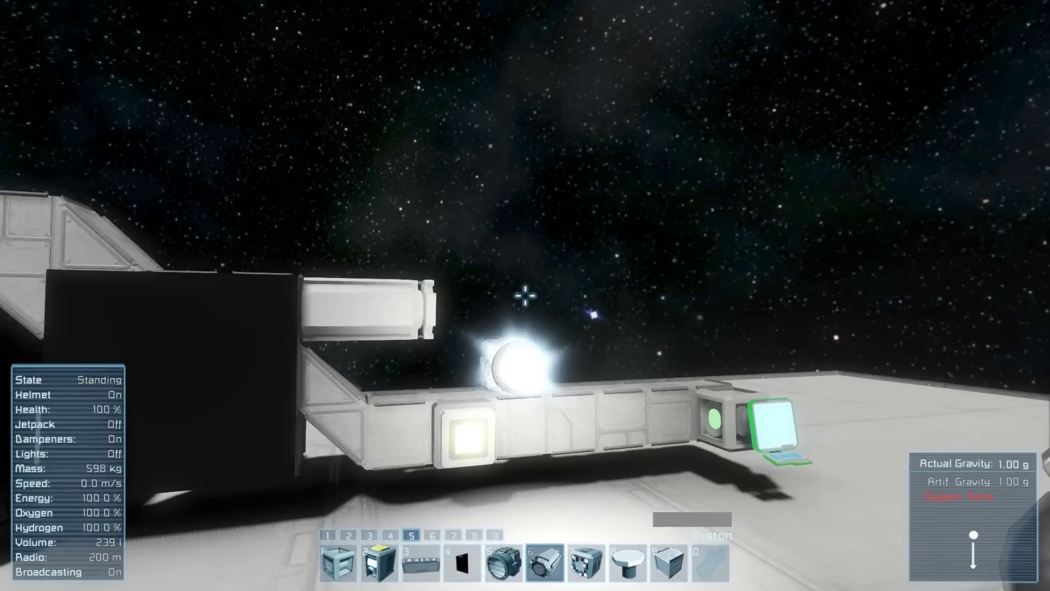
pyautogui.press('2')
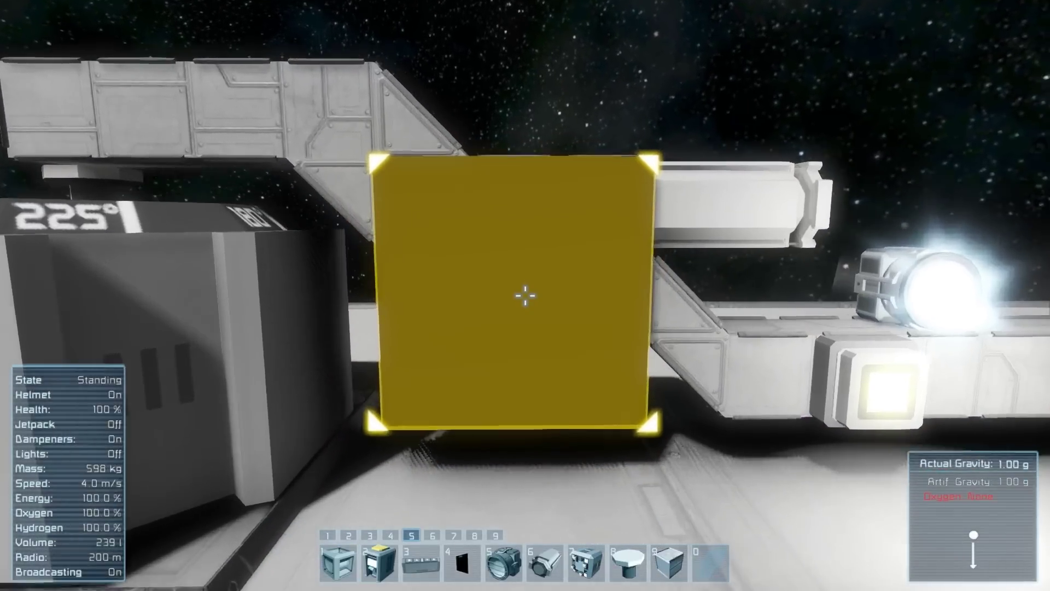
pyautogui.press('k')
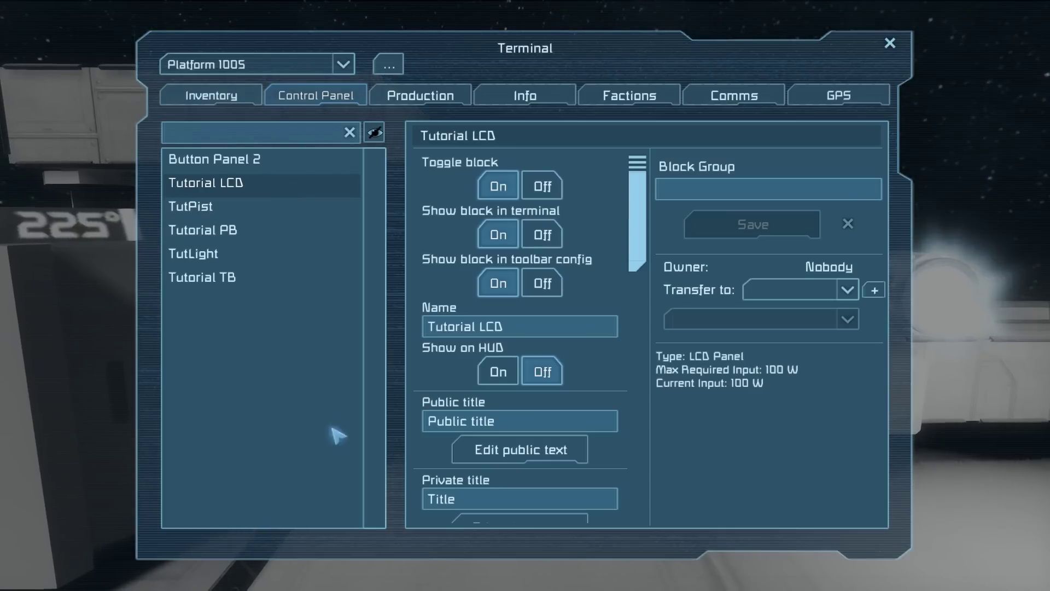
pyautogui.click(502, 518)
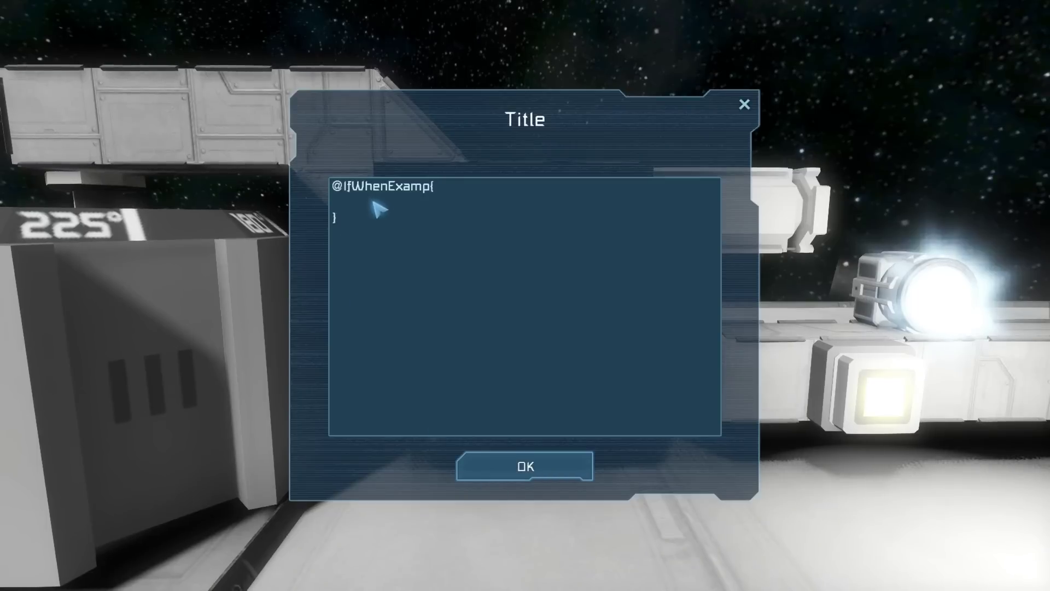
pyautogui.write('If')
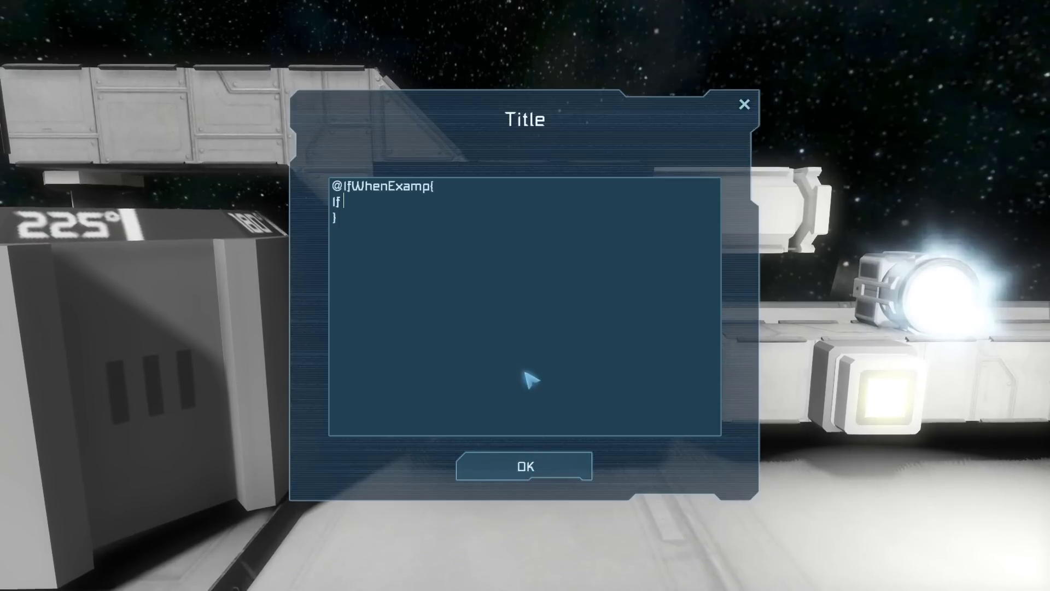
pyautogui.click(527, 470)
pyautogui.click(244, 208)
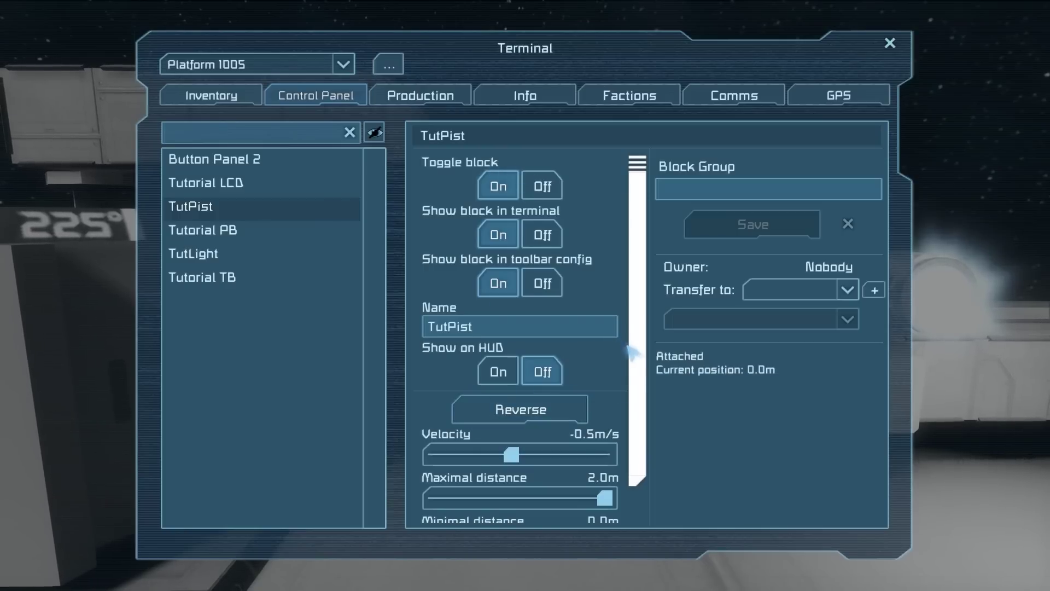
# Review TutPist's properties (velocity -0.5 m/s, max distance 2.0 m), then reselect Tutorial LCD.
pyautogui.scroll(-1, 640, 382)
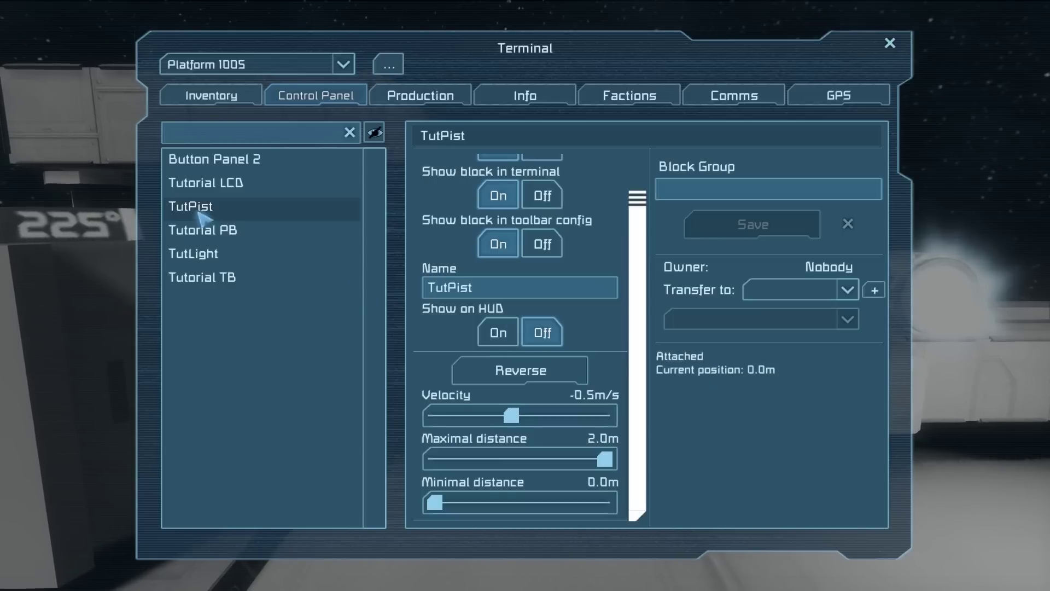
pyautogui.scroll(1, 634, 188)
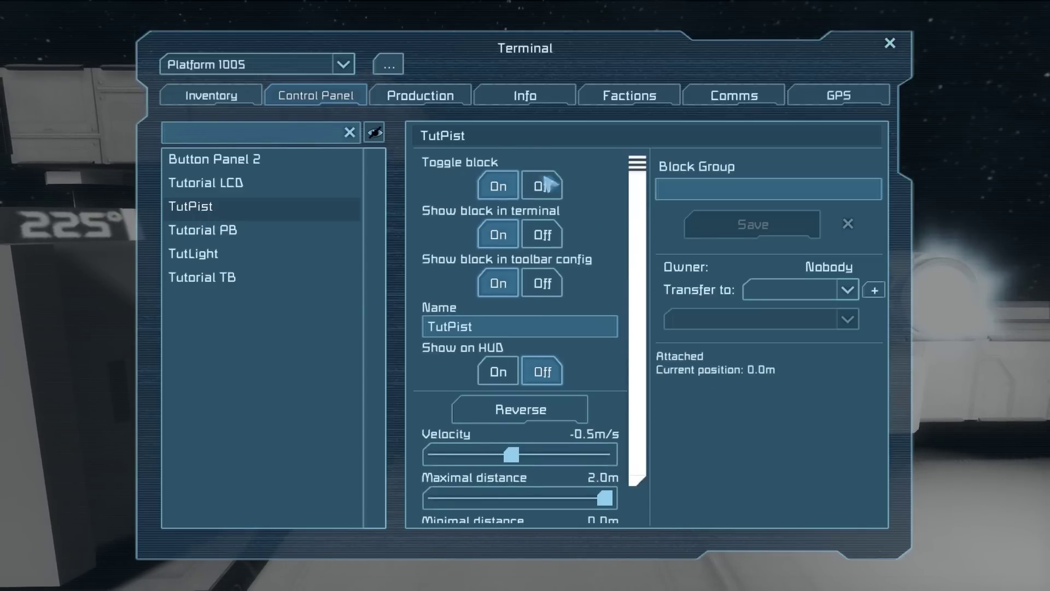
pyautogui.click(211, 185)
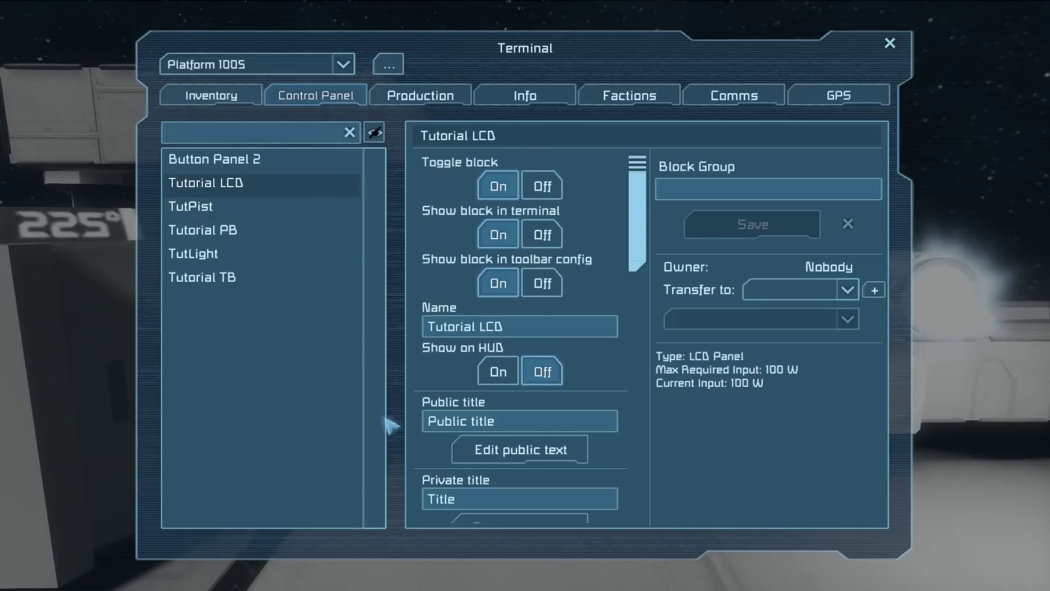
# Type the condition 'OnOff of TutPist = 1' after If in the LCD's private text.
pyautogui.click(484, 526)
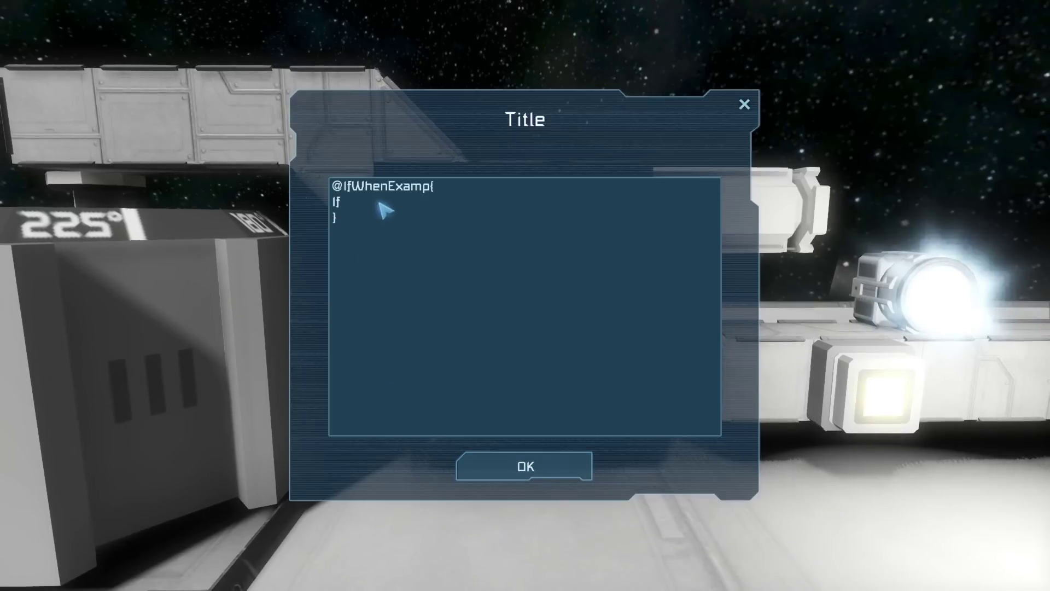
pyautogui.write('OnOf')
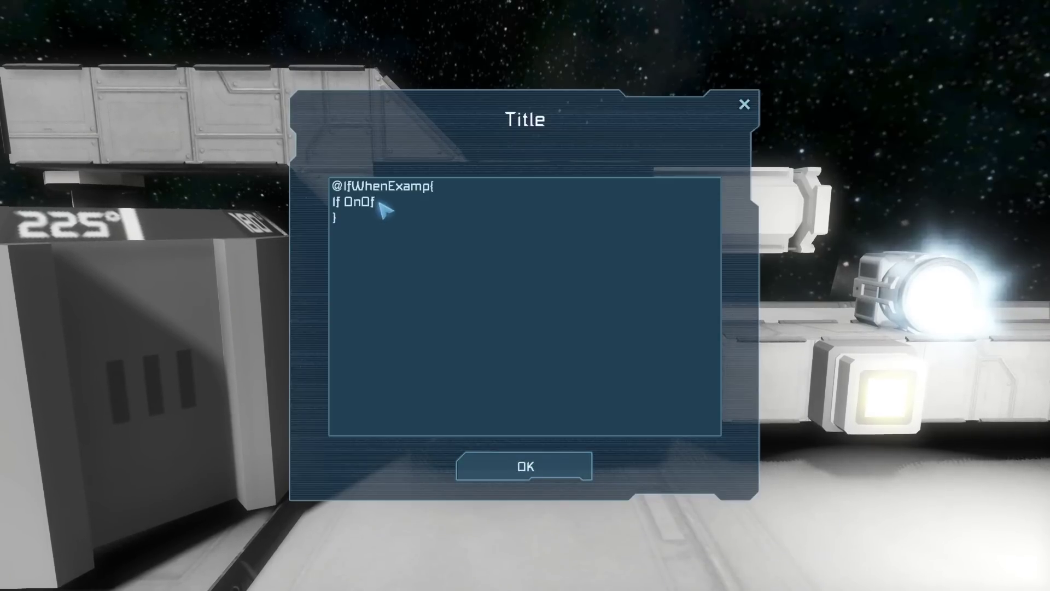
pyautogui.write('f of Tut')
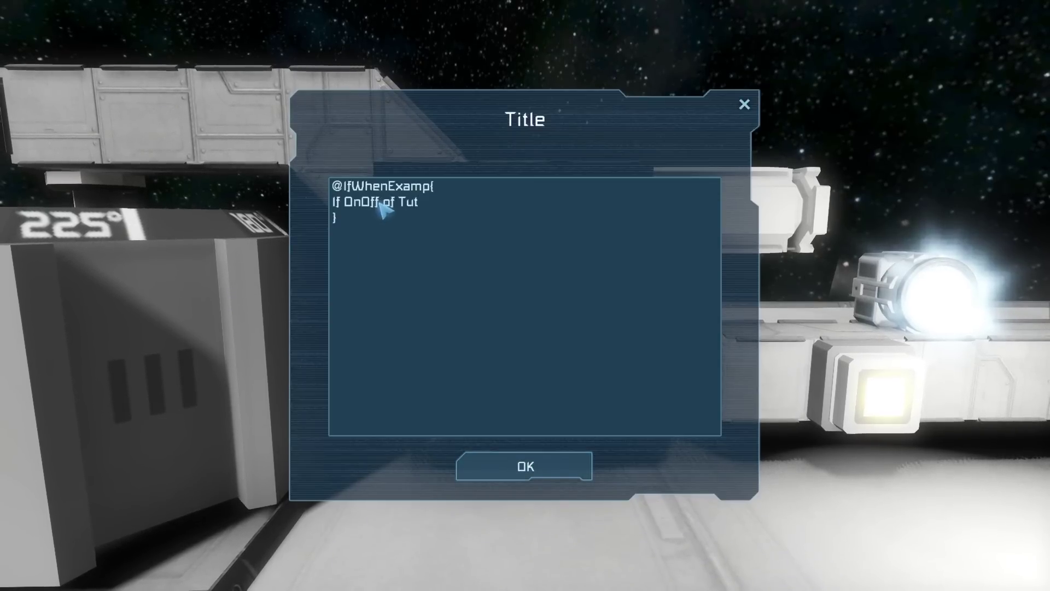
pyautogui.write('Pist = 1')
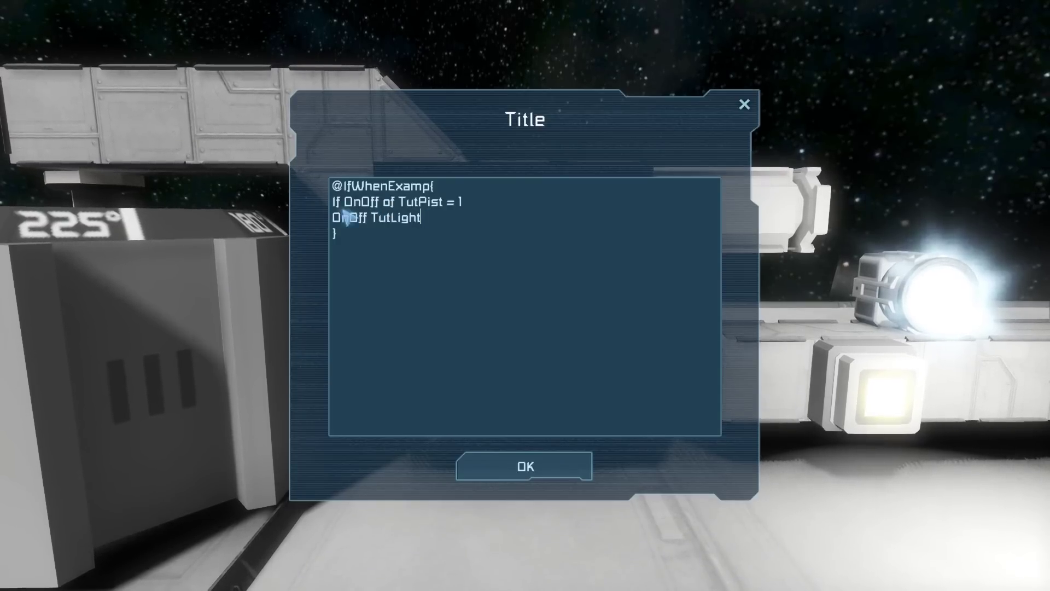
pyautogui.click(471, 203)
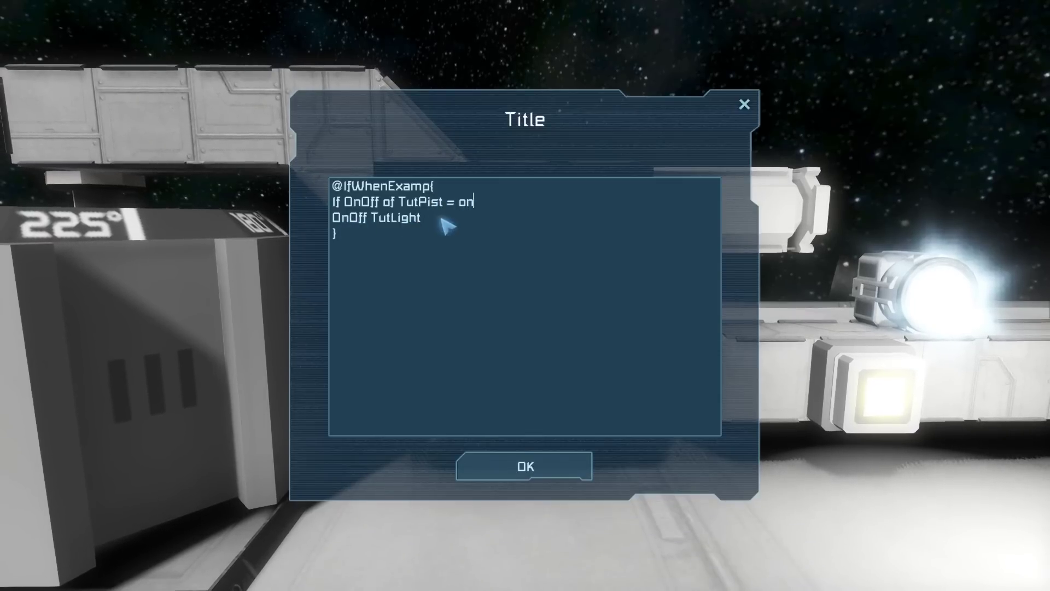
# Confirm the LCD script, set the TutPist piston's Toggle block to Off, and walk back to the LCD.
pyautogui.click(520, 472)
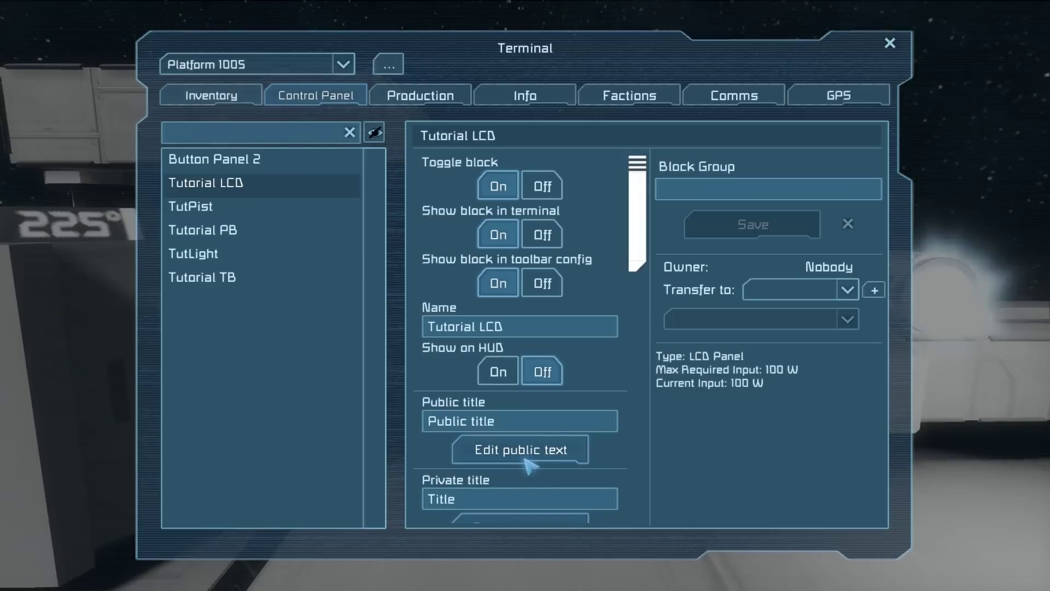
pyautogui.press('Escape')
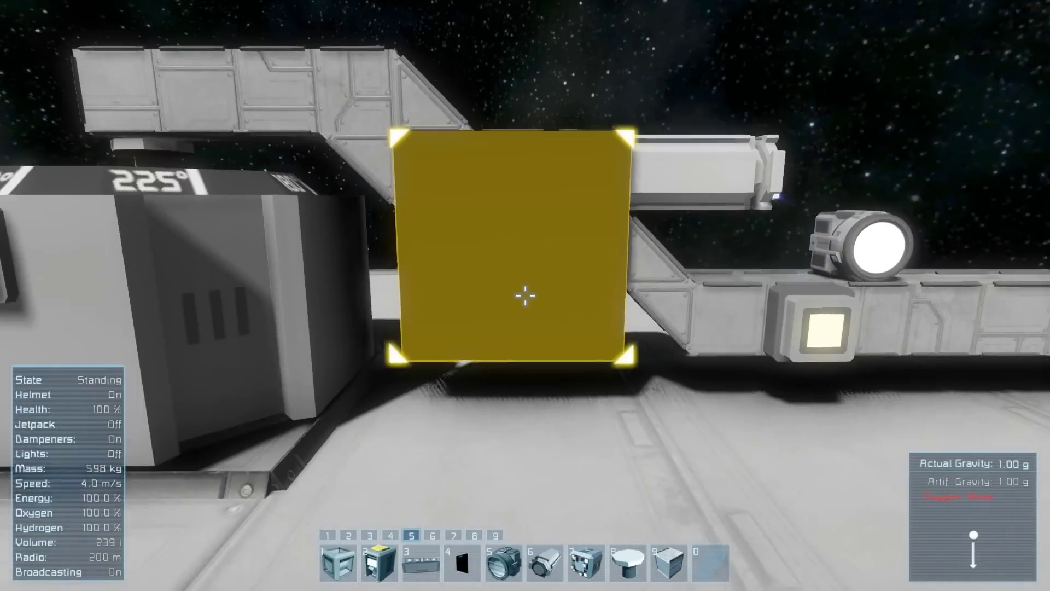
pyautogui.press('k')
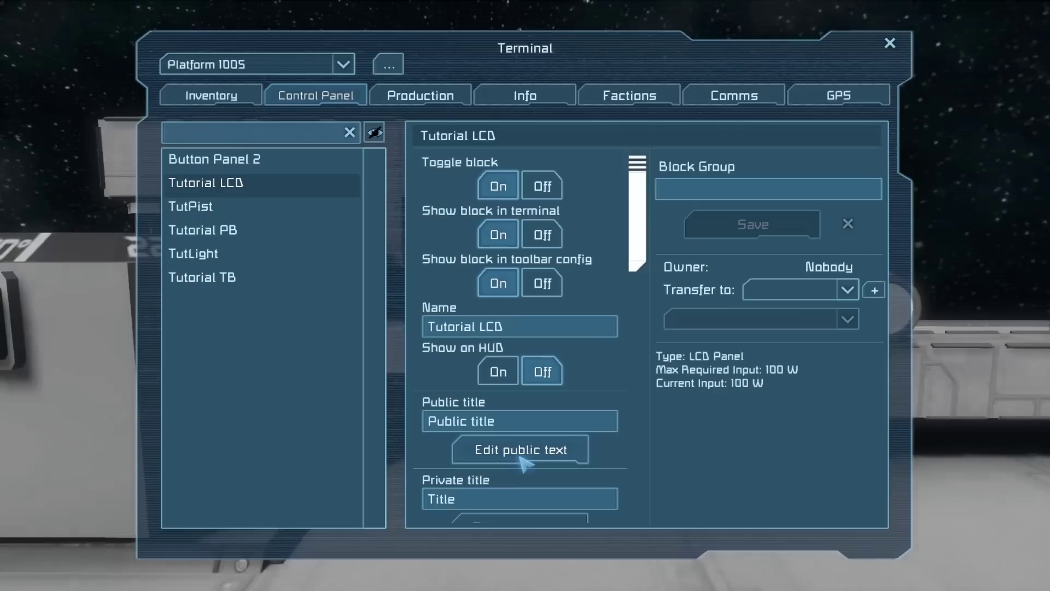
pyautogui.click(254, 210)
pyautogui.click(553, 192)
pyautogui.press('Escape')
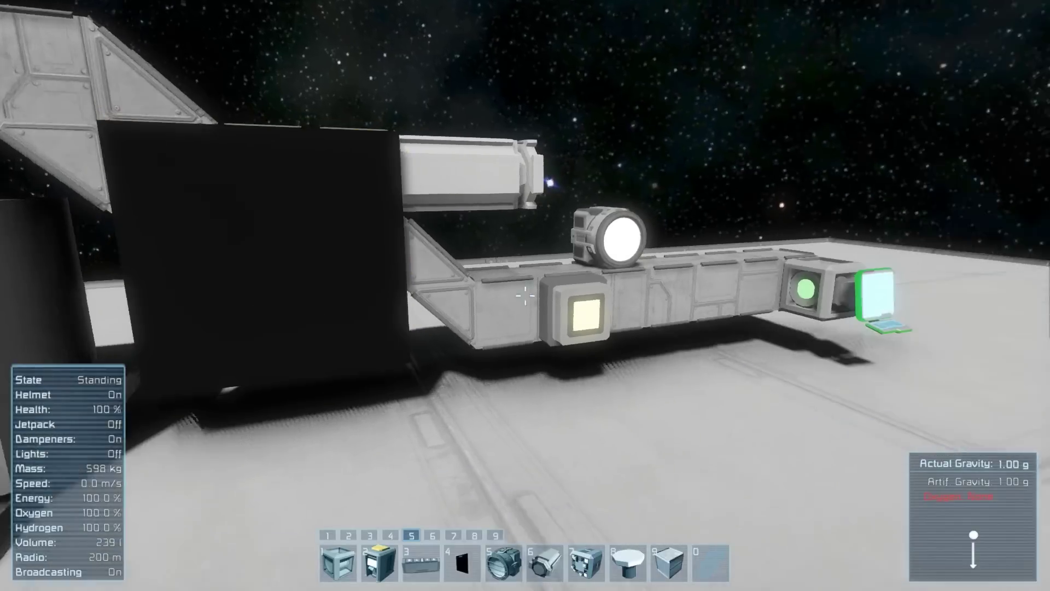
pyautogui.press('w')
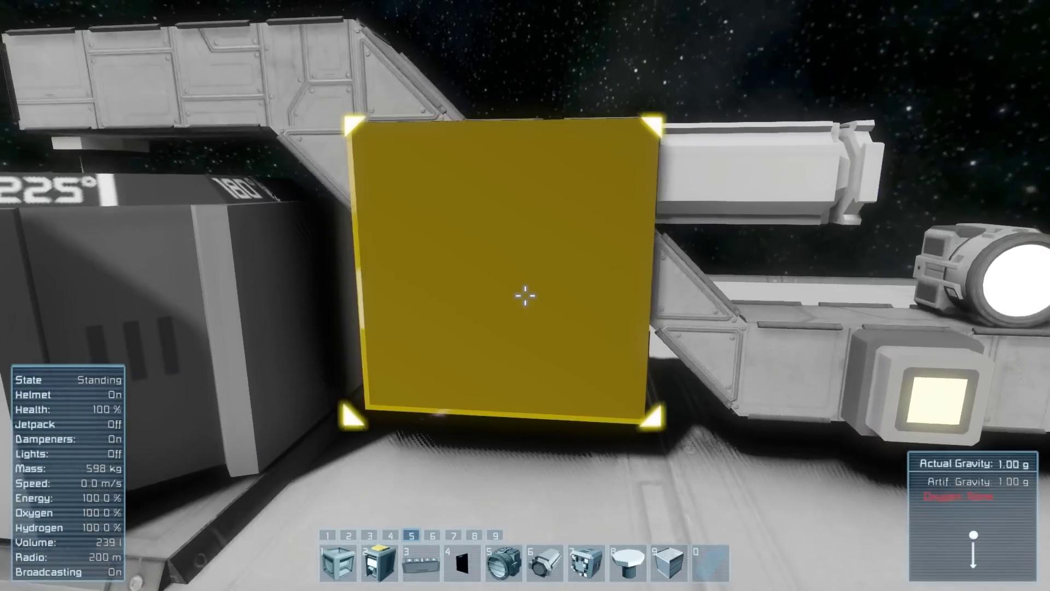
# Edit the Tutorial LCD script's line 2 condition from '= on' to '= off' and confirm it.
pyautogui.press('k')
pyautogui.click(227, 206)
pyautogui.click(246, 185)
pyautogui.click(516, 520)
pyautogui.click(499, 203)
pyautogui.press('BackSpace')
pyautogui.write('ff')
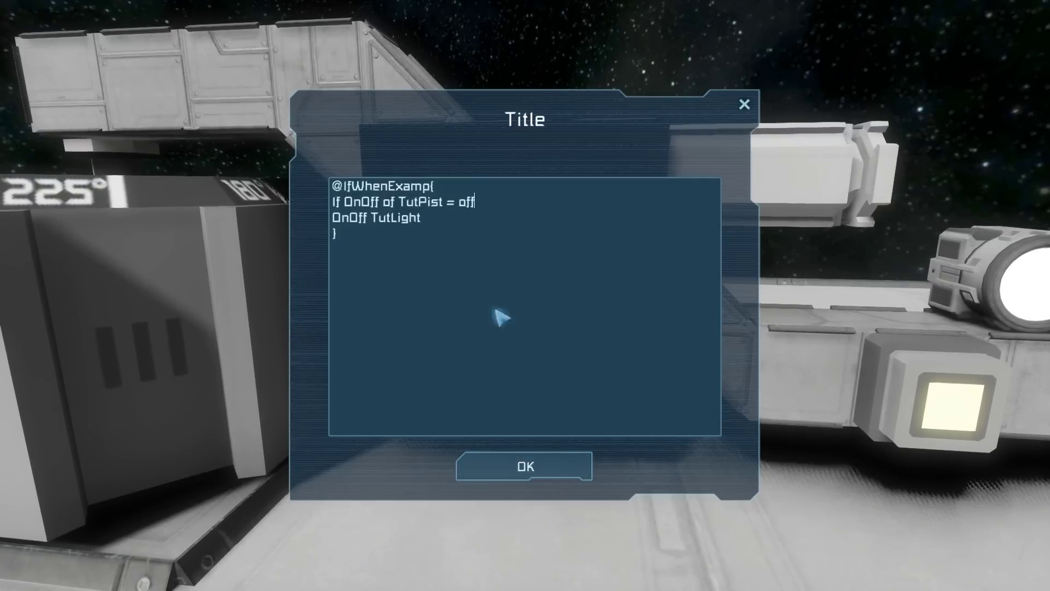
pyautogui.click(535, 466)
pyautogui.press('Escape')
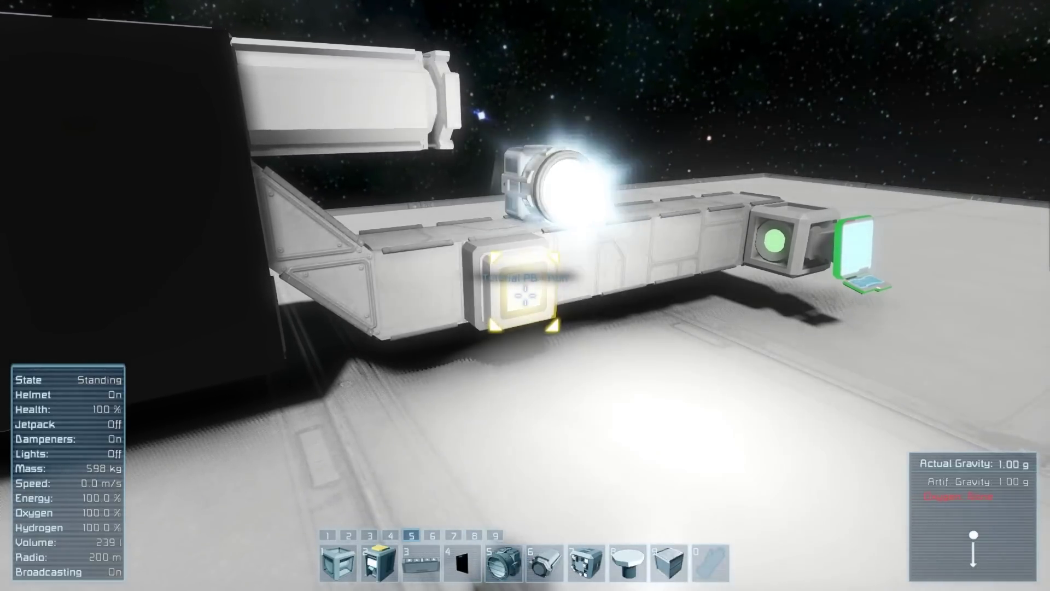
# Reopen the Tutorial LCD's private text and erase the value after 'TutPist ='.
pyautogui.press('k')
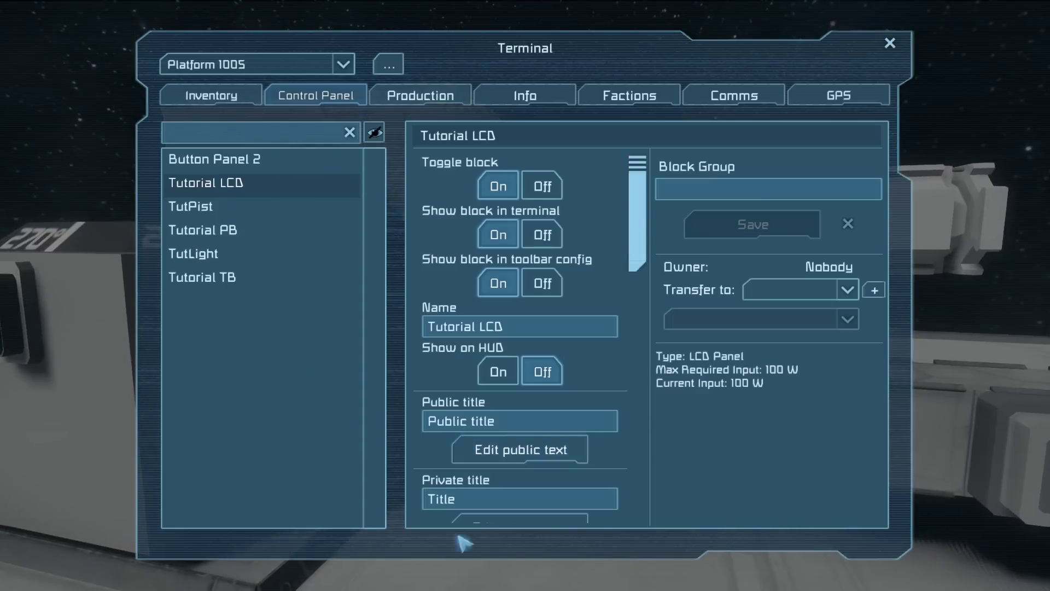
pyautogui.click(524, 519)
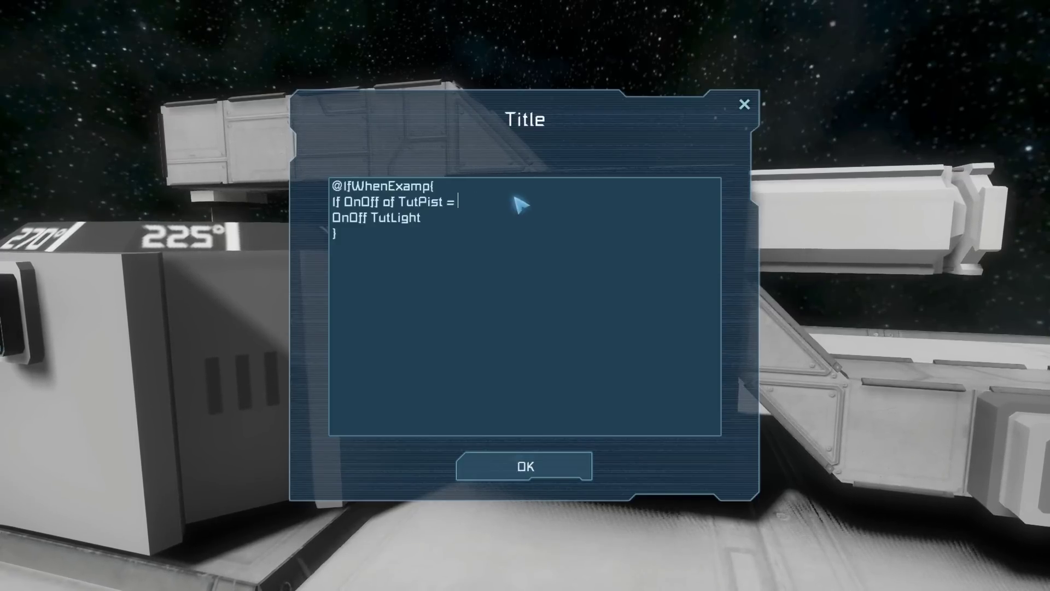
pyautogui.write('T')
pyautogui.press('BackSpace')
pyautogui.press('BackSpace')
pyautogui.press('BackSpace')
pyautogui.click(430, 220)
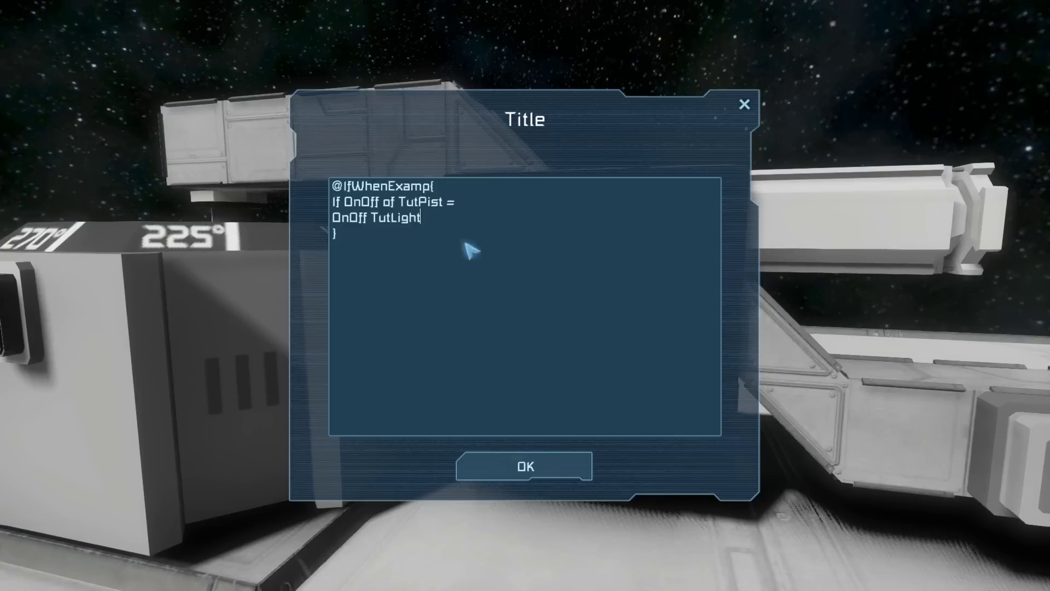